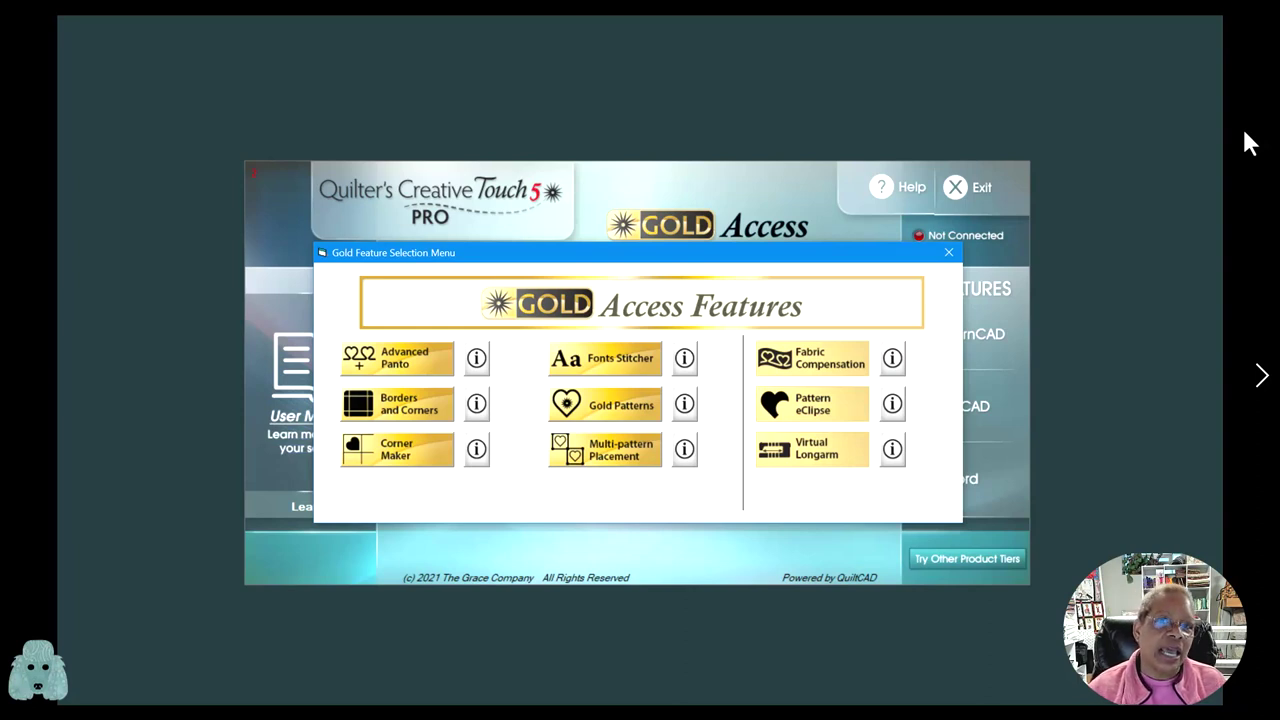
- Open Borders and Corners and switch the 70 x 14 quilt's border to the Miter style
{"action": "left_click", "coordinate": [424, 410]}
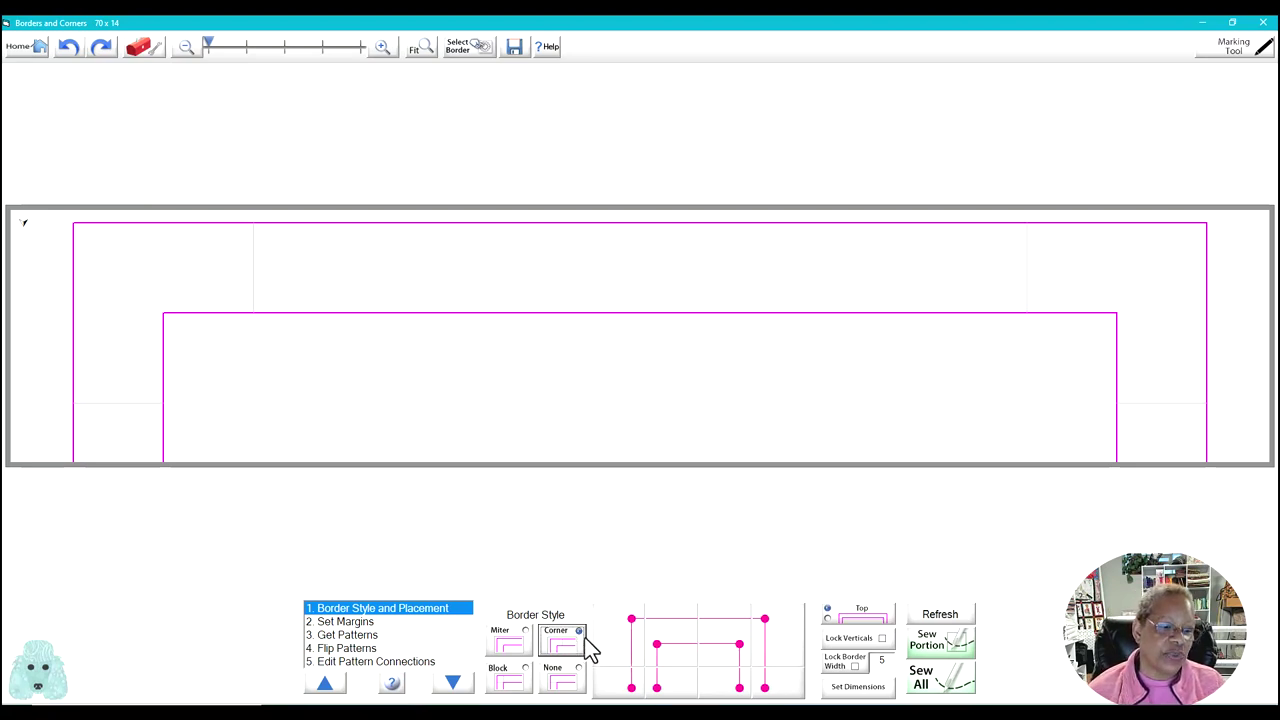
{"action": "left_click", "coordinate": [521, 641]}
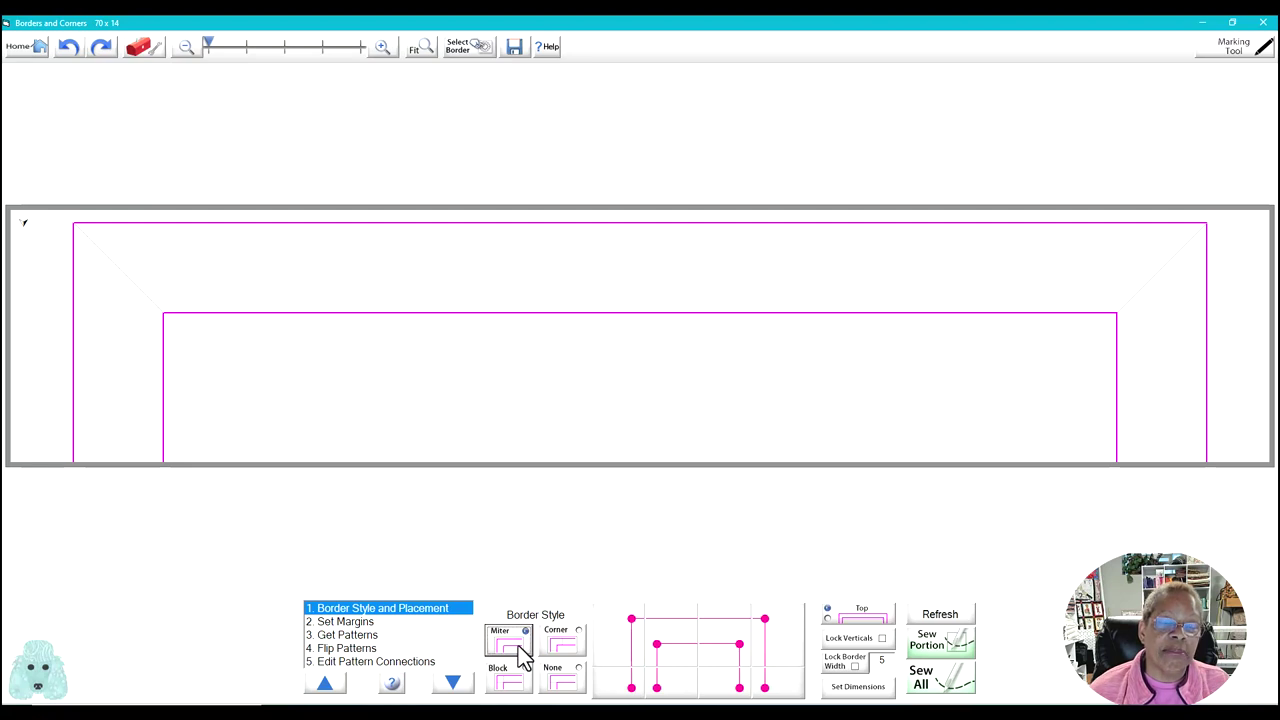
- Go to step 2, Set Margins, for the mitered border
{"action": "left_click", "coordinate": [322, 622]}
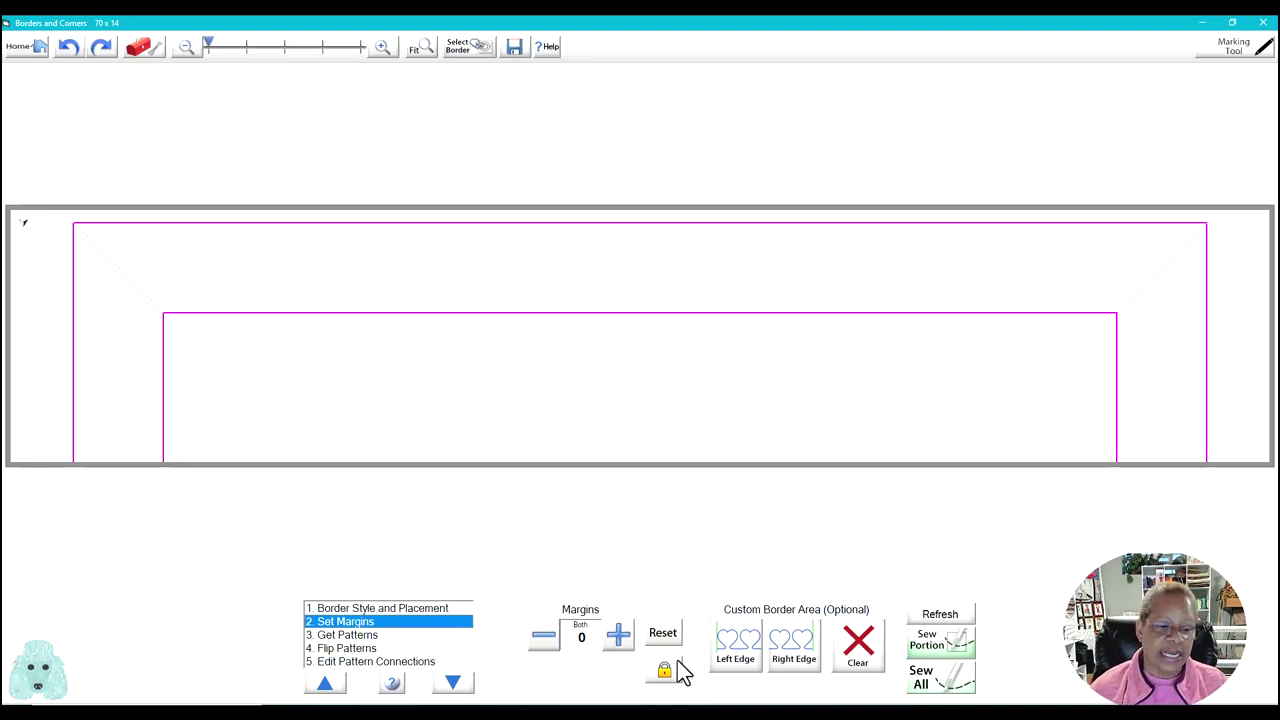
- Unlock the margins lock so the Outer and Inner margins can differ
{"action": "left_click", "coordinate": [666, 673]}
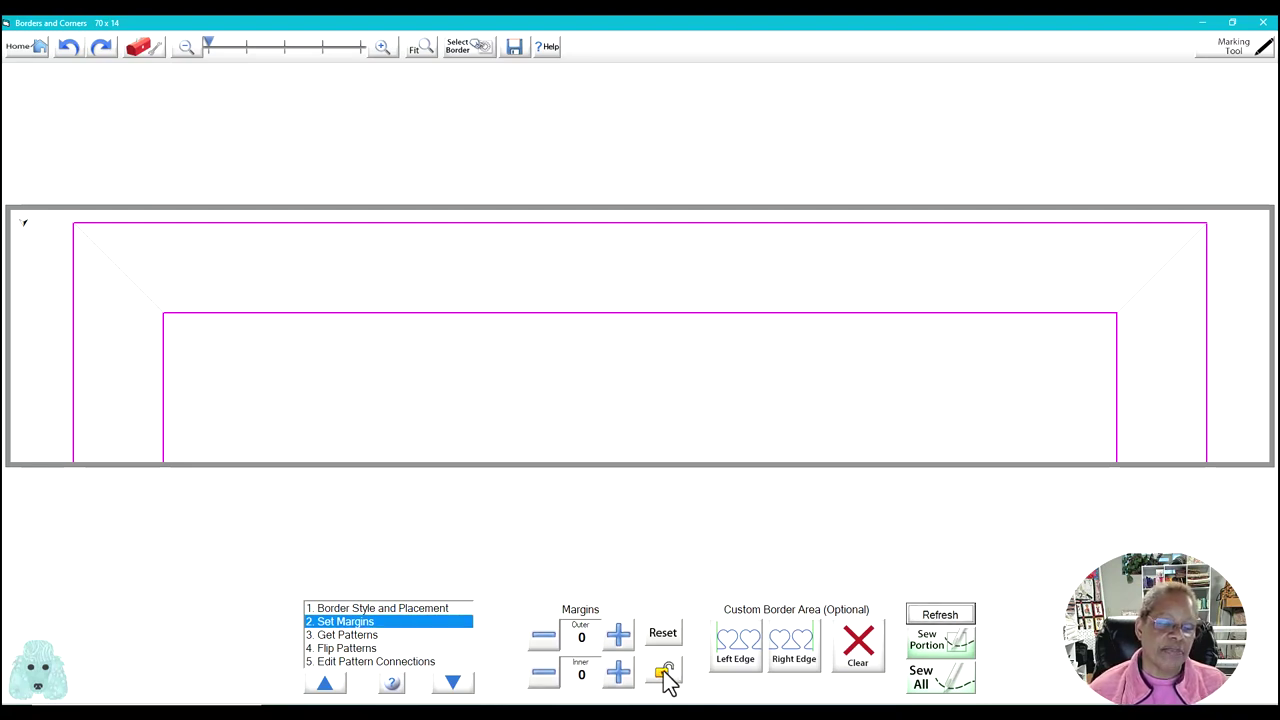
- Enter 1/2 for the Outer margin and 1/4 for the Inner margin
{"action": "left_click", "coordinate": [590, 645]}
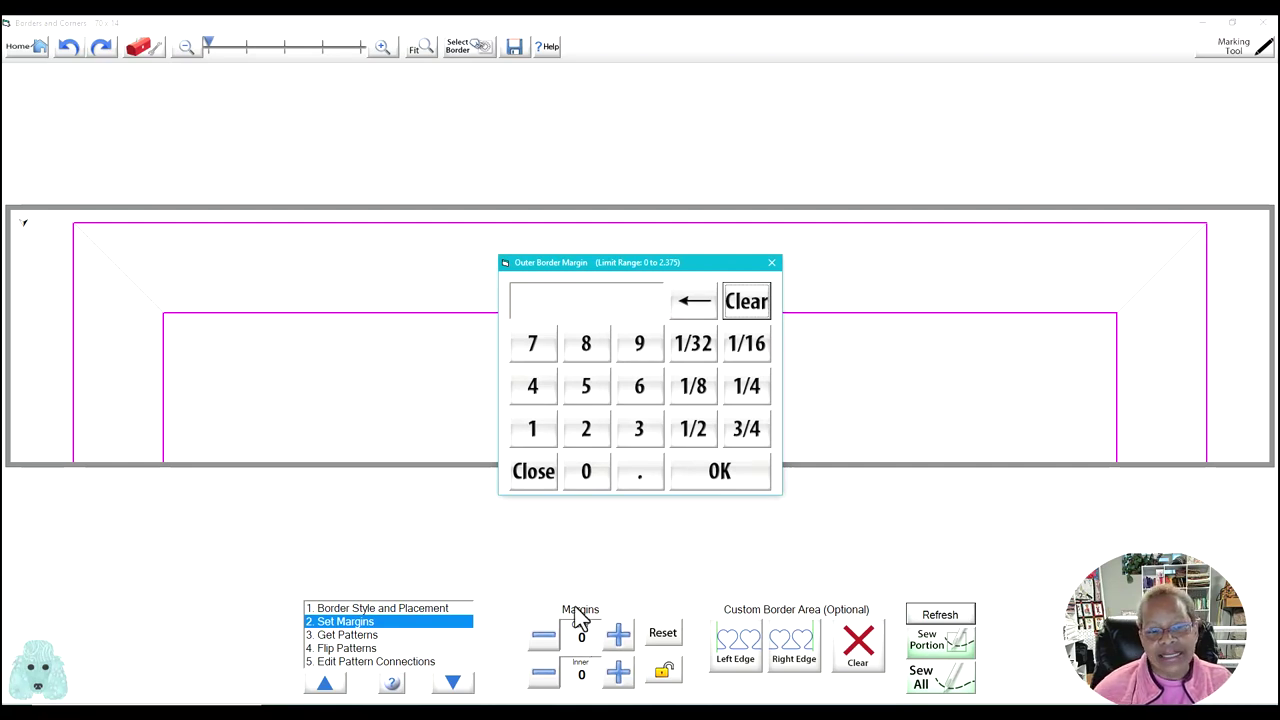
{"action": "left_click", "coordinate": [694, 430]}
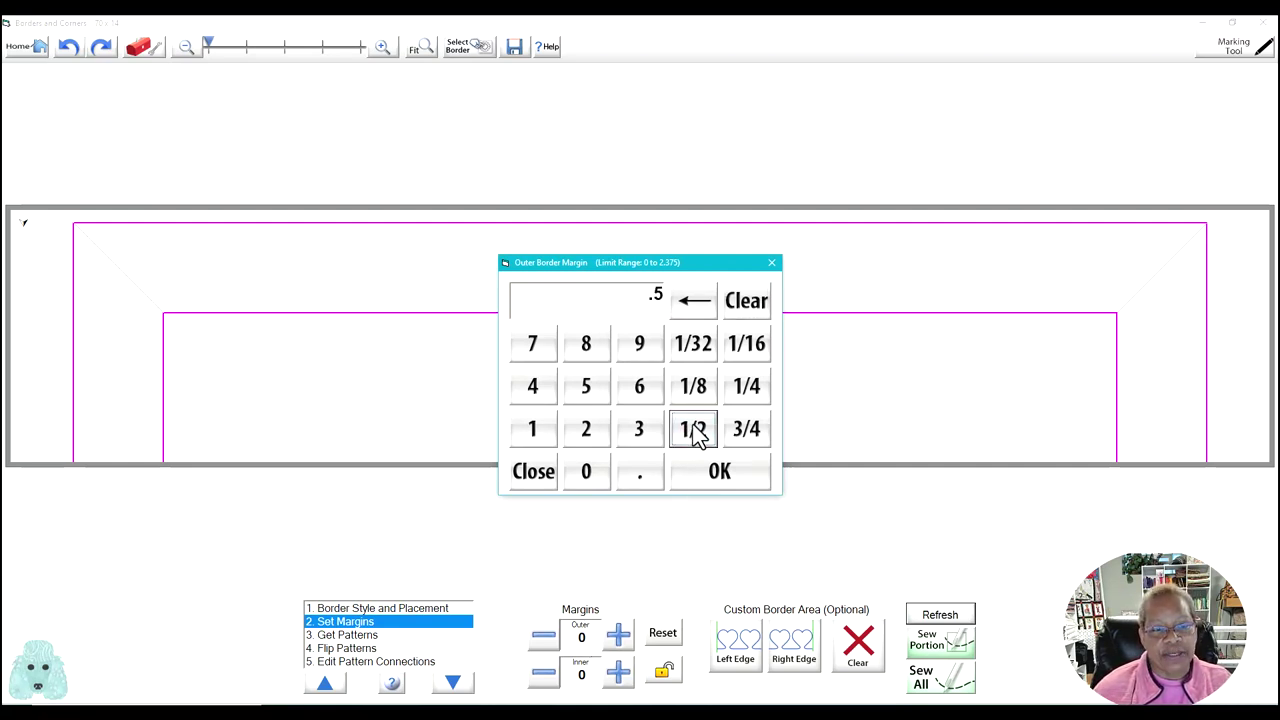
{"action": "left_click", "coordinate": [730, 482]}
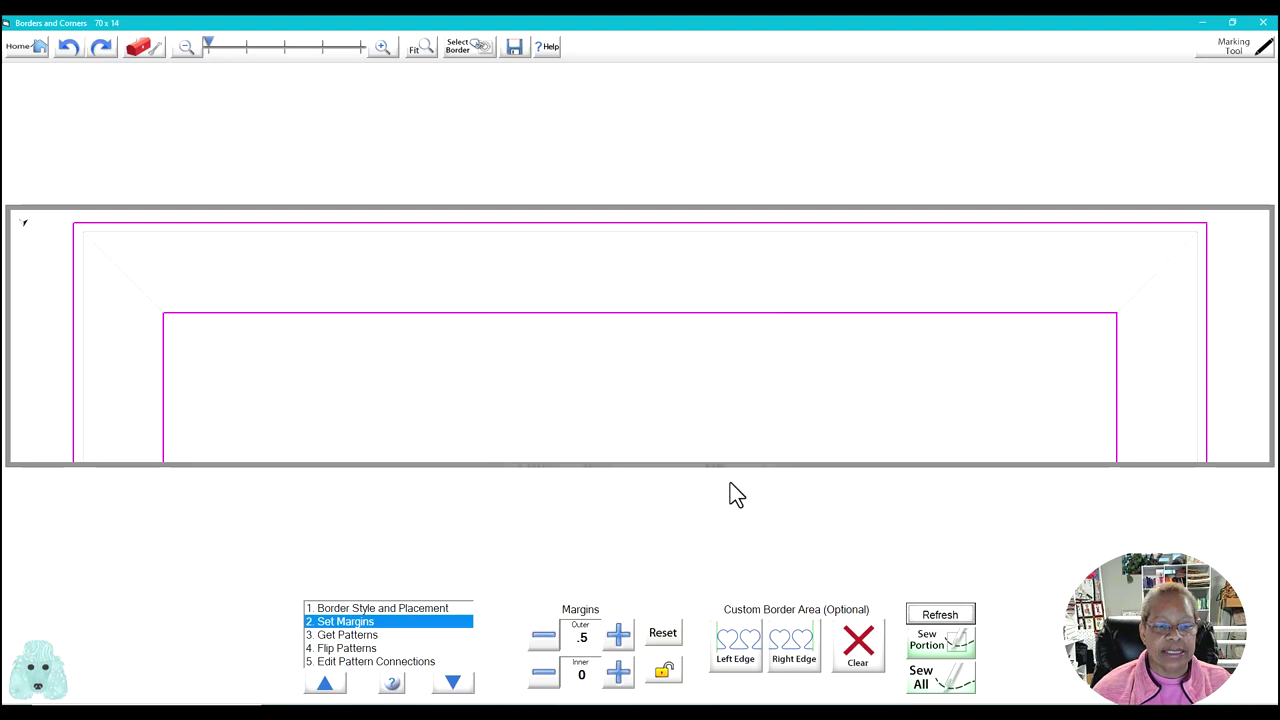
{"action": "left_click", "coordinate": [586, 676]}
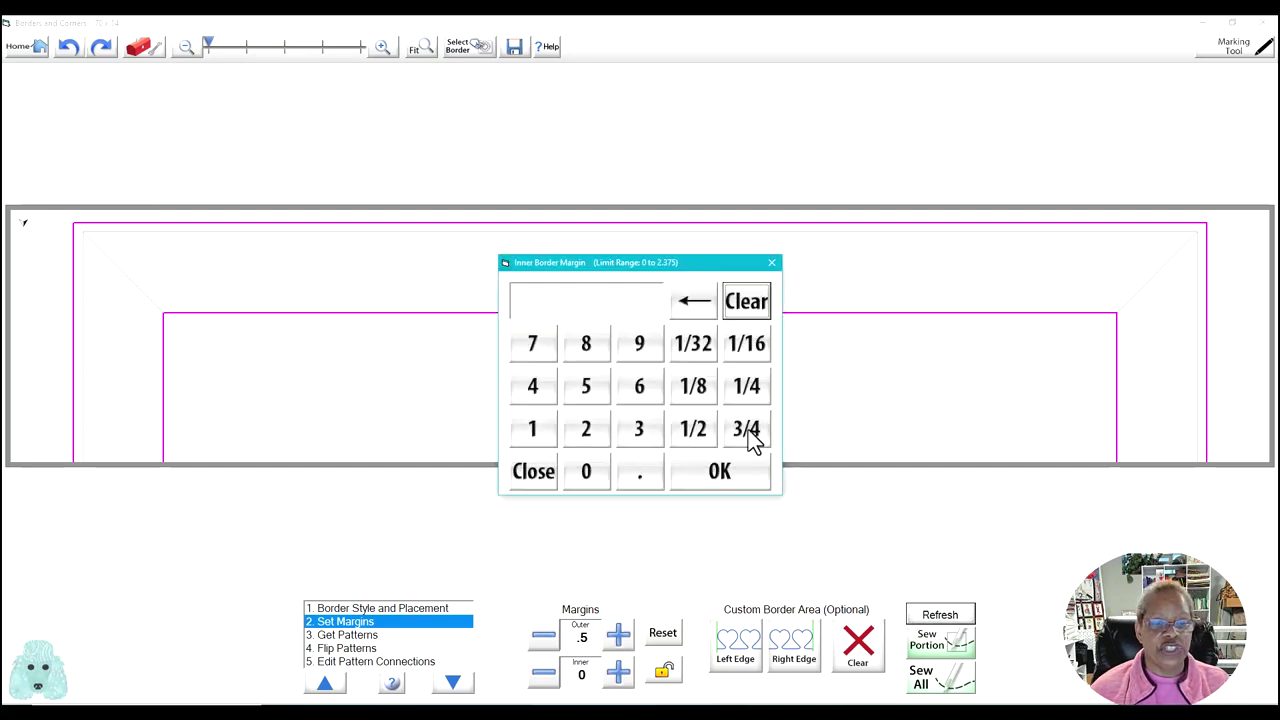
{"action": "left_click", "coordinate": [755, 393]}
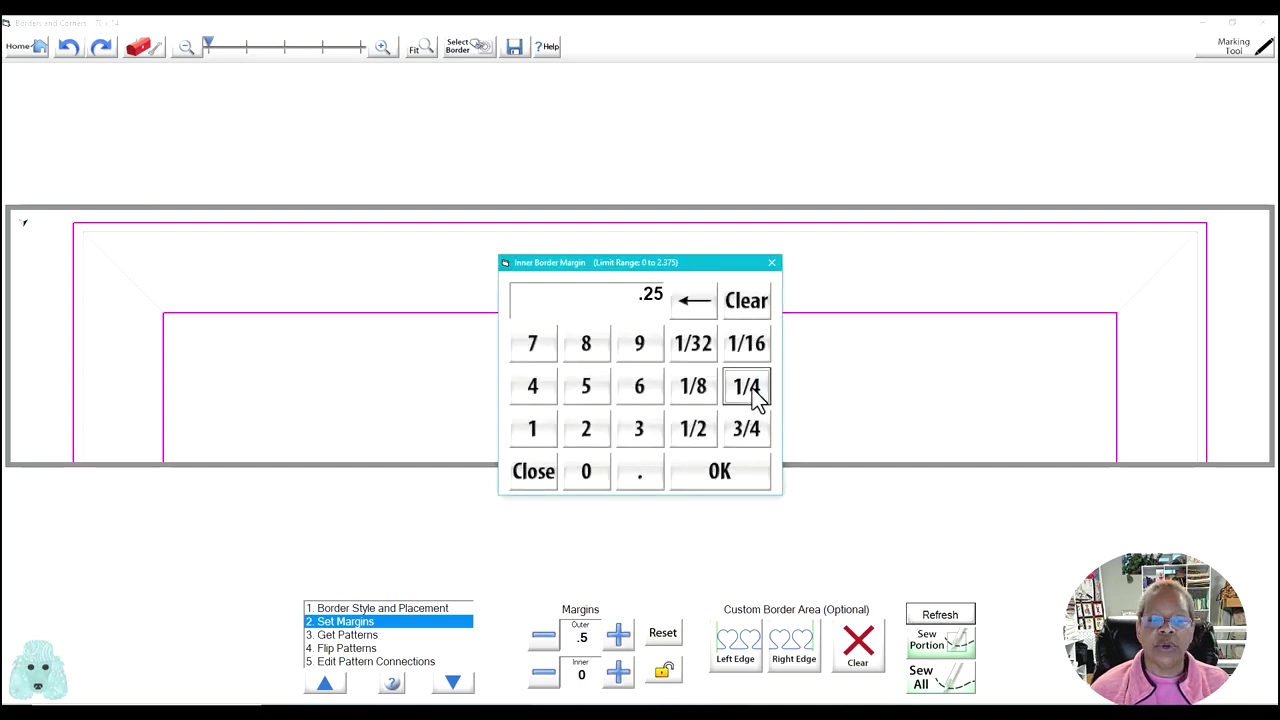
{"action": "left_click", "coordinate": [737, 480]}
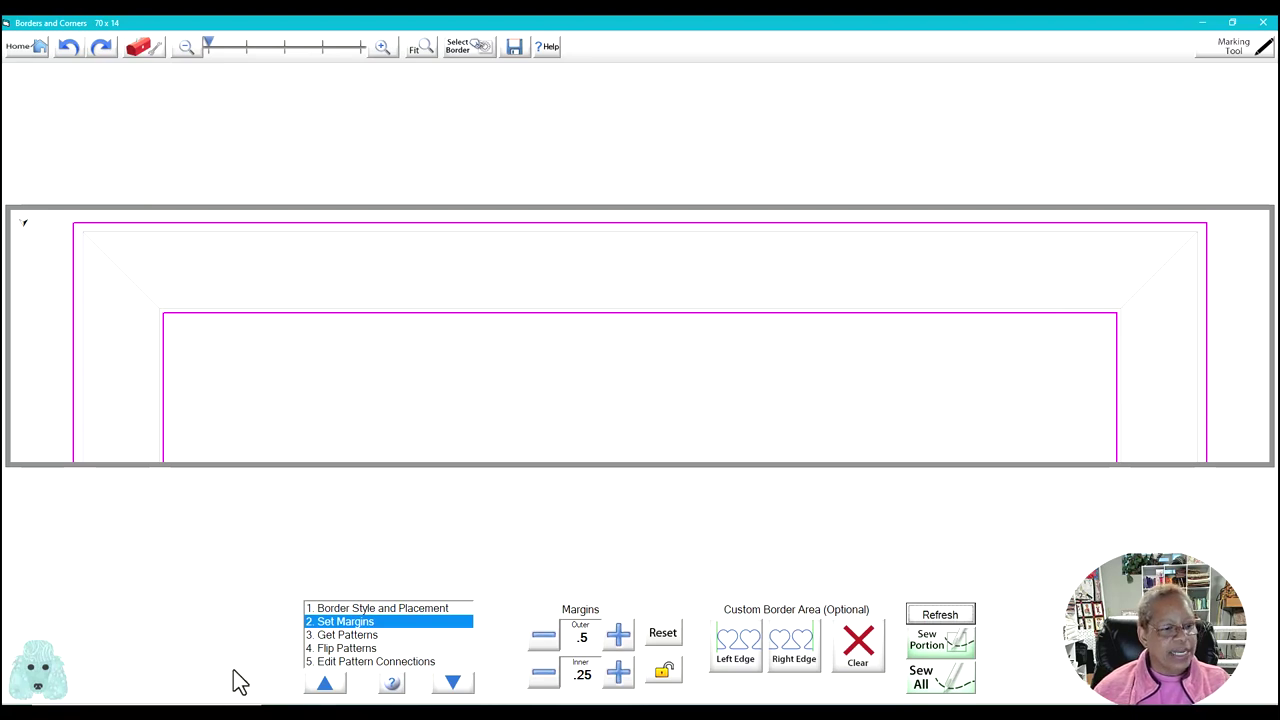
- Go to Get Patterns and open Select Fill's Read Pattern dialog for the border
{"action": "left_click", "coordinate": [312, 636]}
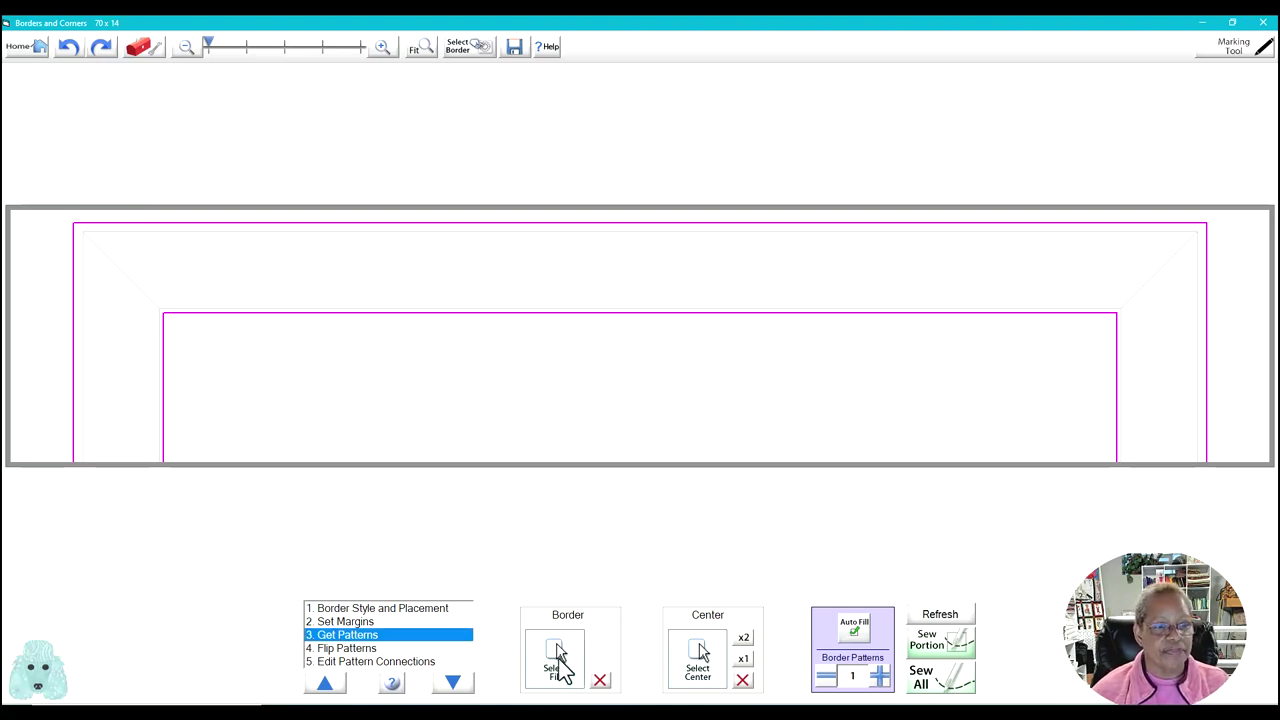
{"action": "left_click", "coordinate": [557, 660]}
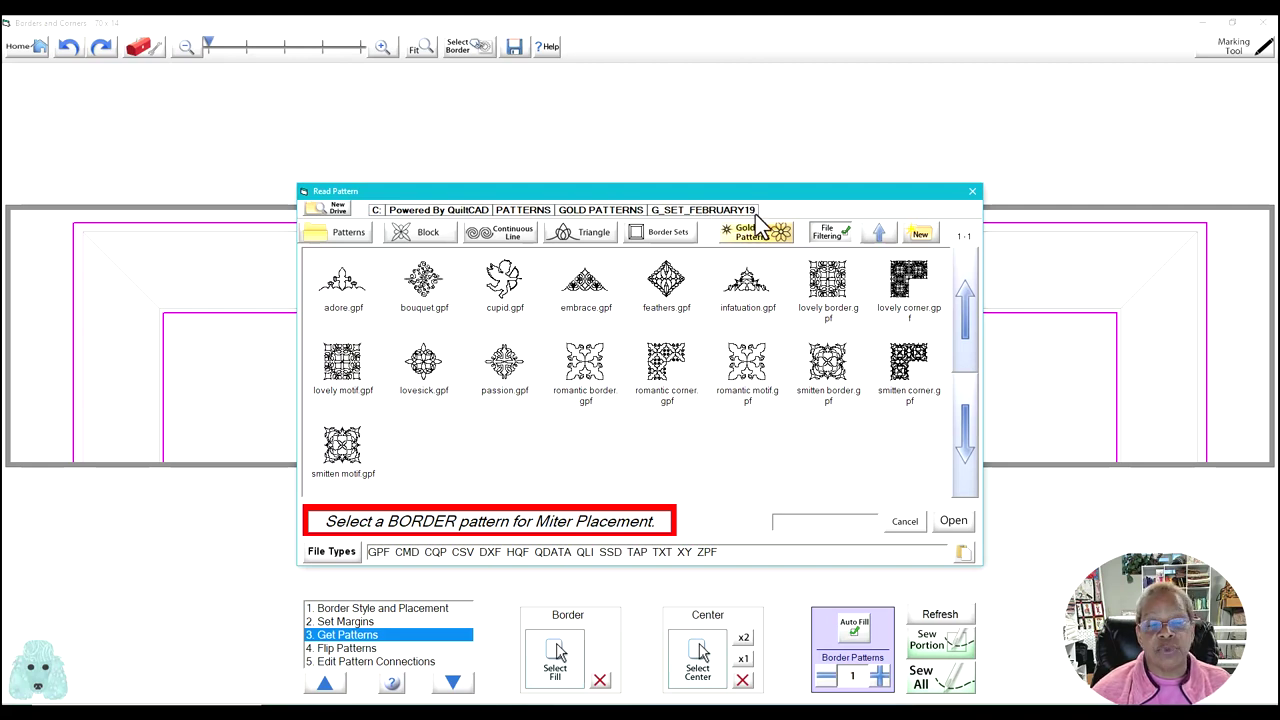
- Load adore.gpf so six fleur repeats auto-fill the mitered border
{"action": "double_click", "coordinate": [344, 287]}
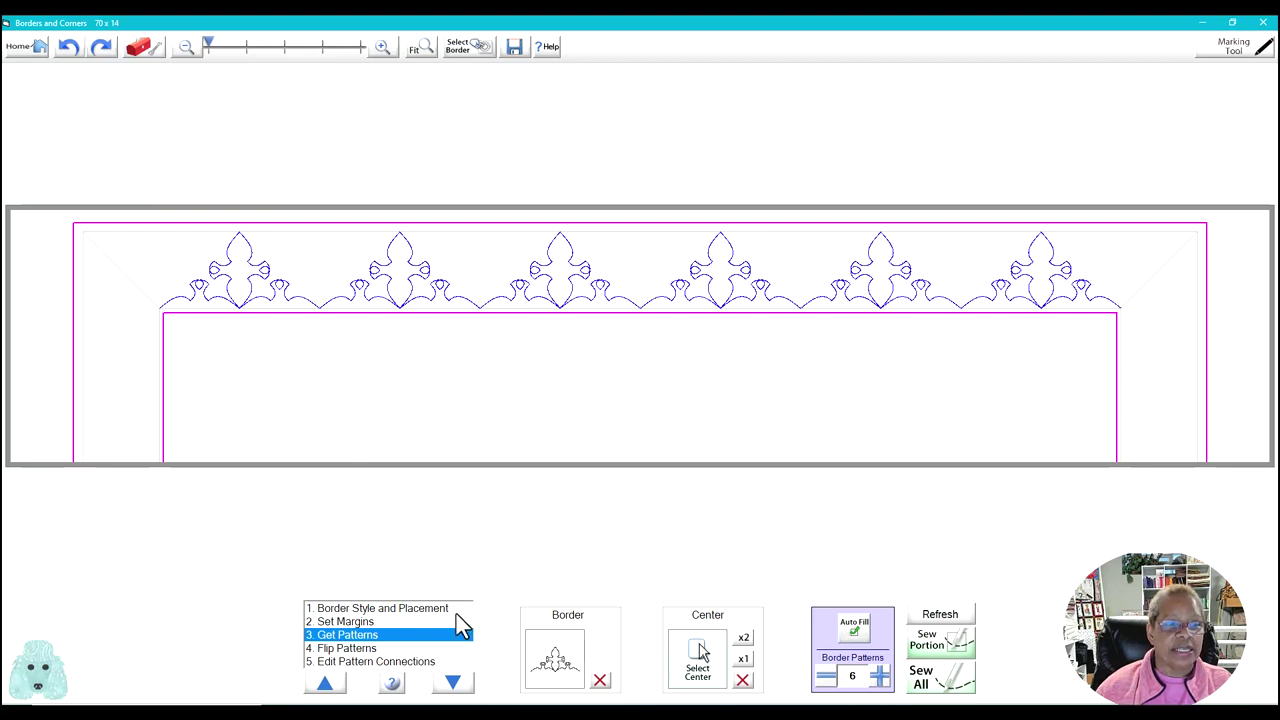
- Apply Flip Vert. to the border pattern, refilling it with seven flipped repeats
{"action": "left_click", "coordinate": [340, 648]}
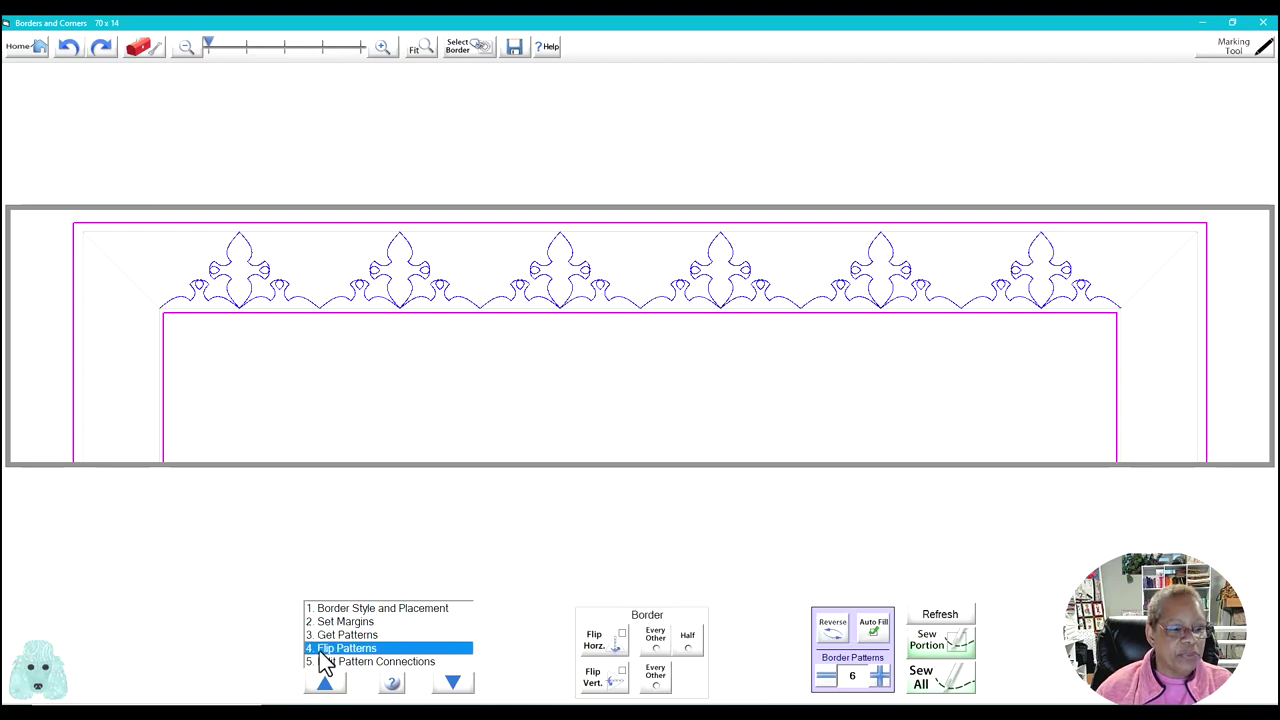
{"action": "left_click", "coordinate": [621, 676]}
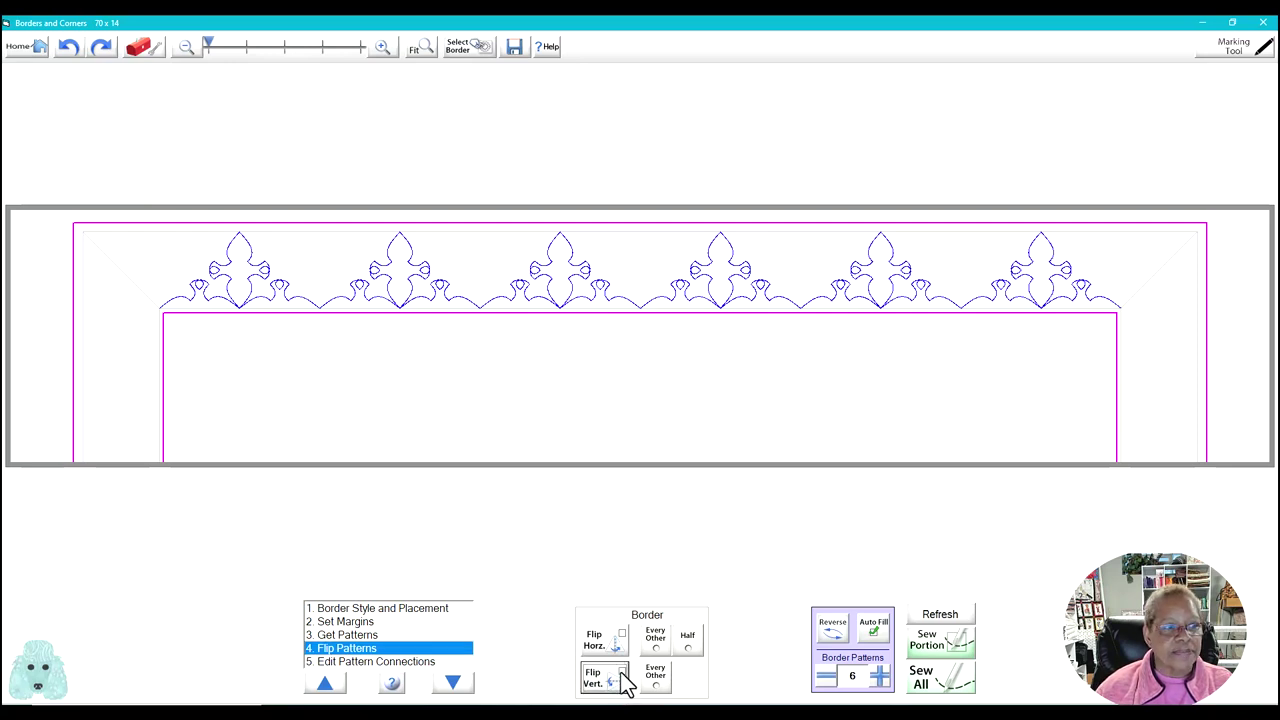
{"action": "left_click", "coordinate": [621, 676]}
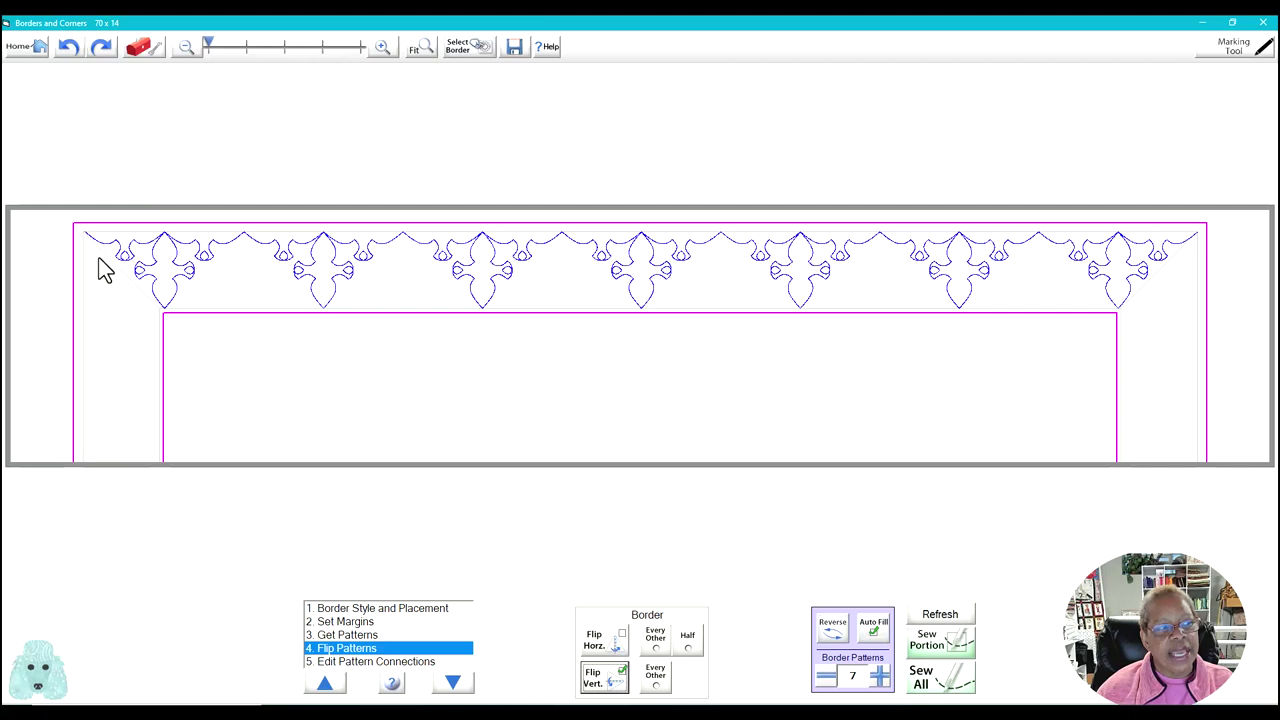
- Zoom to maximum and pan to where the flipped motif meets the left miter line
{"action": "left_click", "coordinate": [358, 46]}
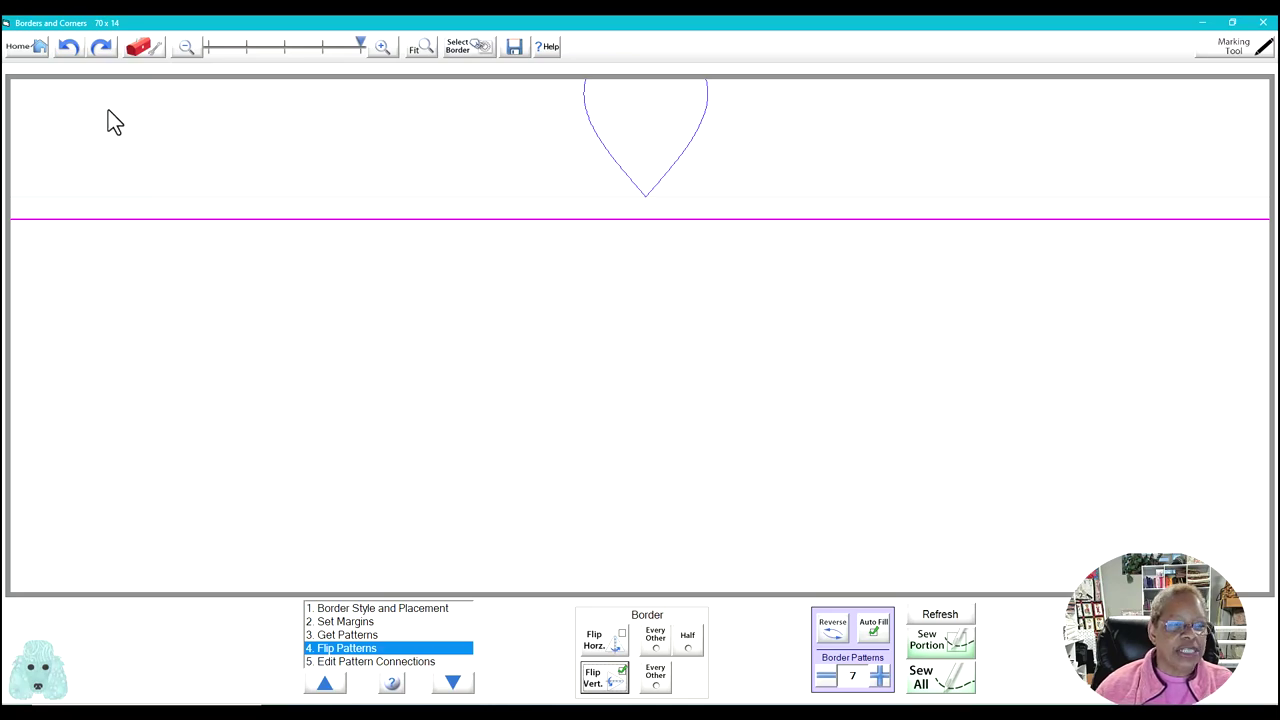
{"action": "left_click_drag", "start_coordinate": [108, 110], "coordinate": [1237, 487]}
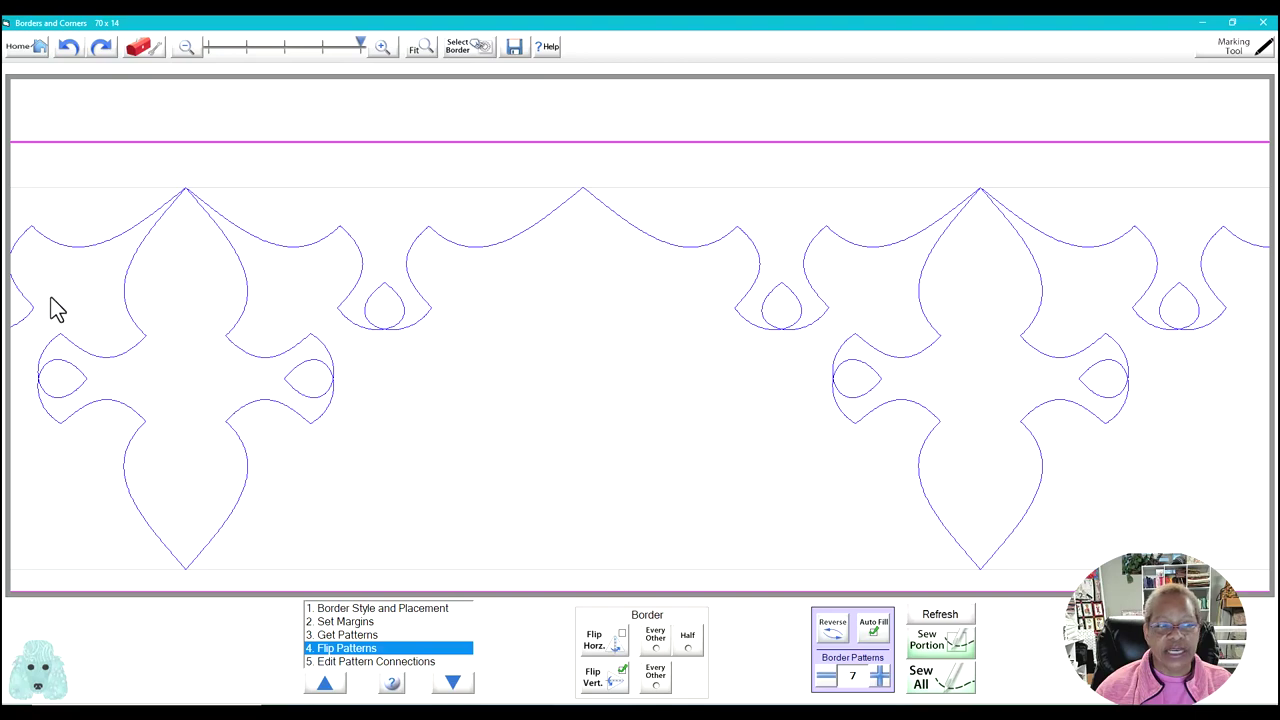
{"action": "left_click_drag", "start_coordinate": [57, 310], "coordinate": [1000, 303]}
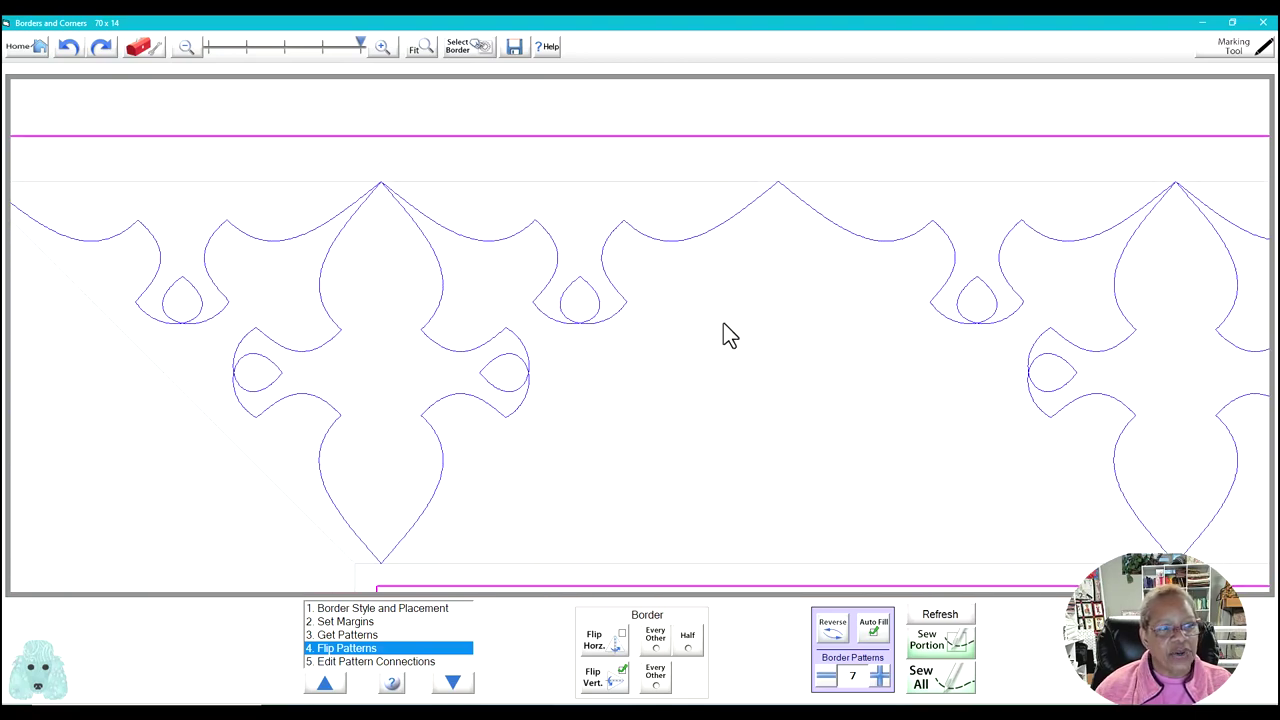
{"action": "left_click_drag", "start_coordinate": [203, 306], "coordinate": [466, 288]}
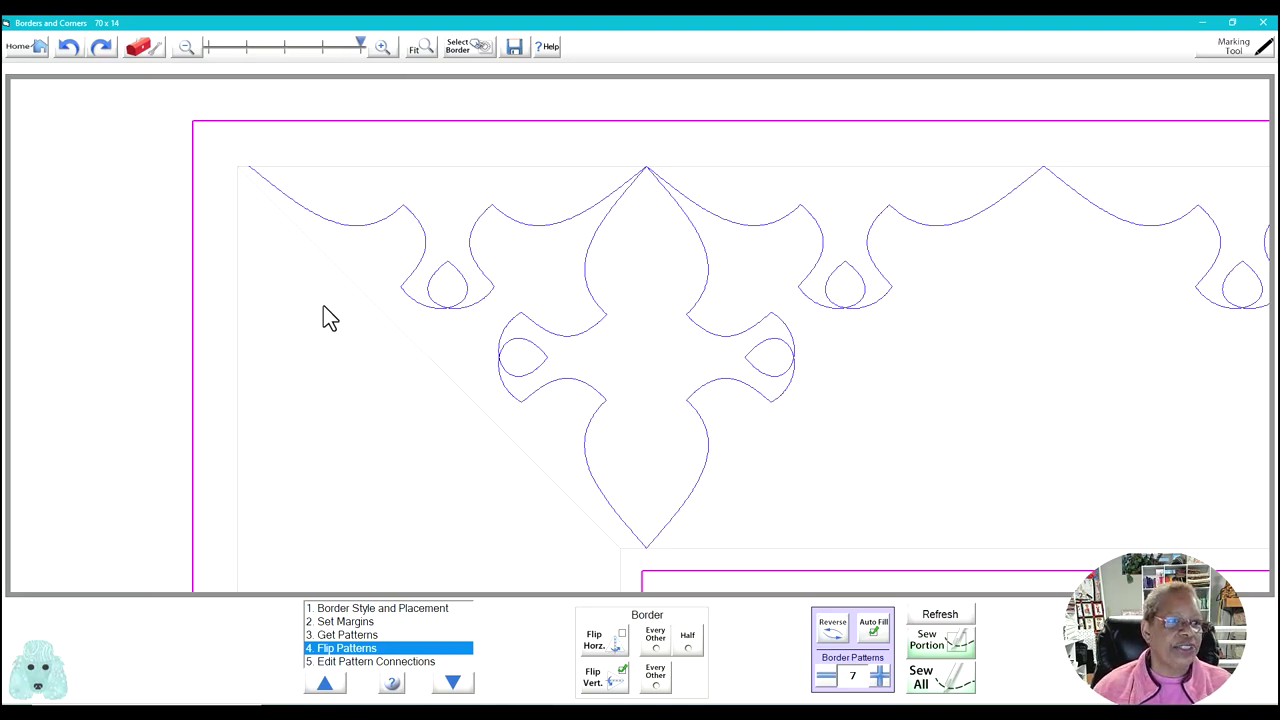
- Return to Set Margins and choose Left Edge under Custom Border Area
{"action": "left_click", "coordinate": [340, 622]}
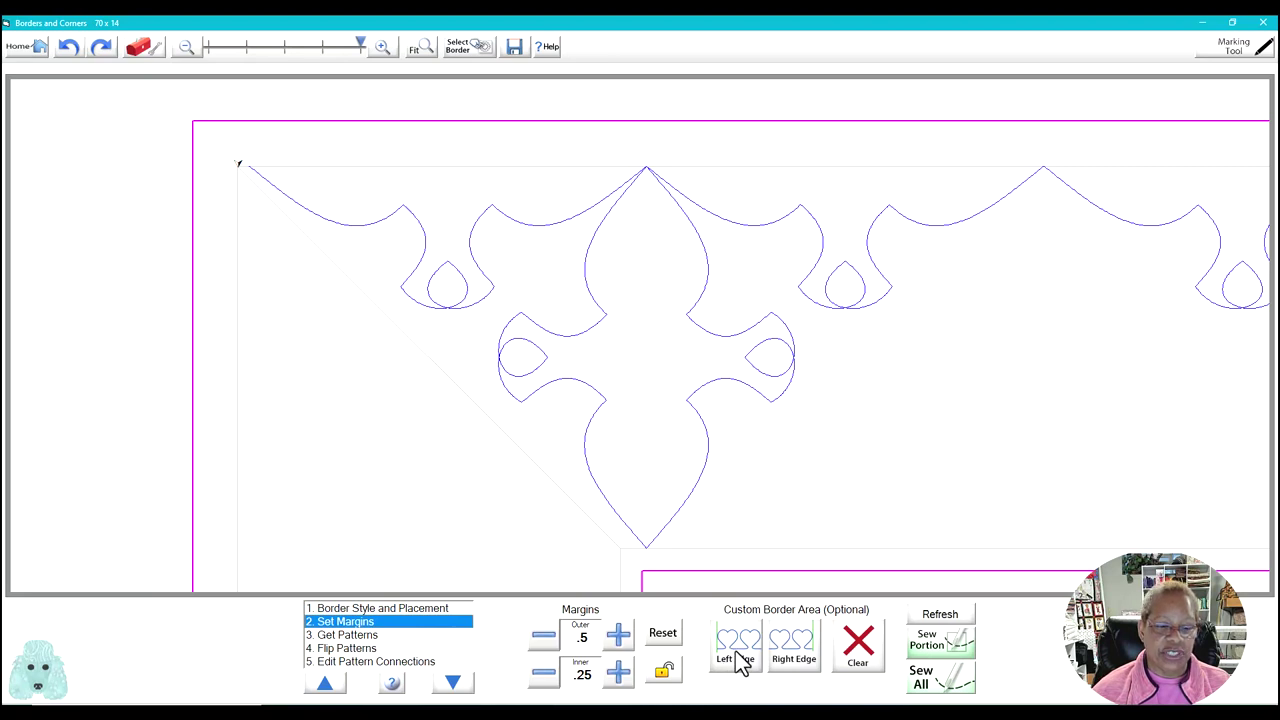
{"action": "left_click", "coordinate": [739, 662]}
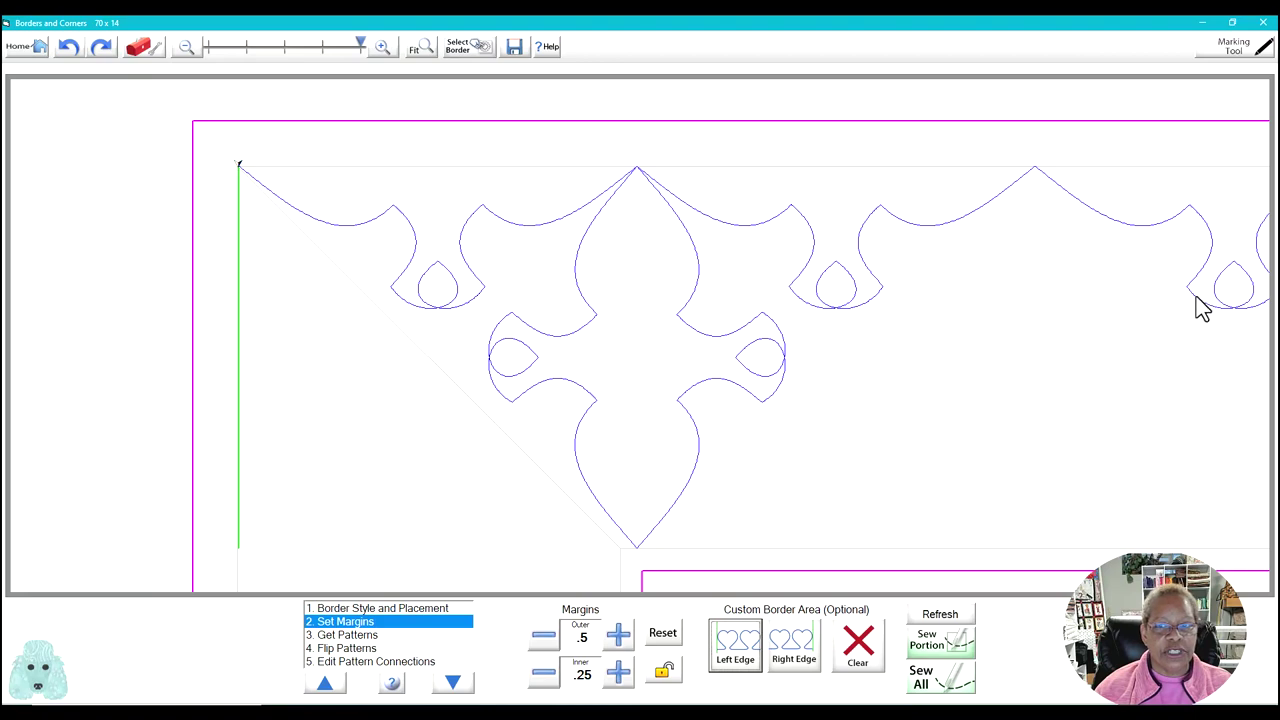
- Pan the zoomed view along the border to its right mitered corner
{"action": "scroll", "coordinate": [1214, 320], "scroll_direction": "right", "scroll_amount": 2}
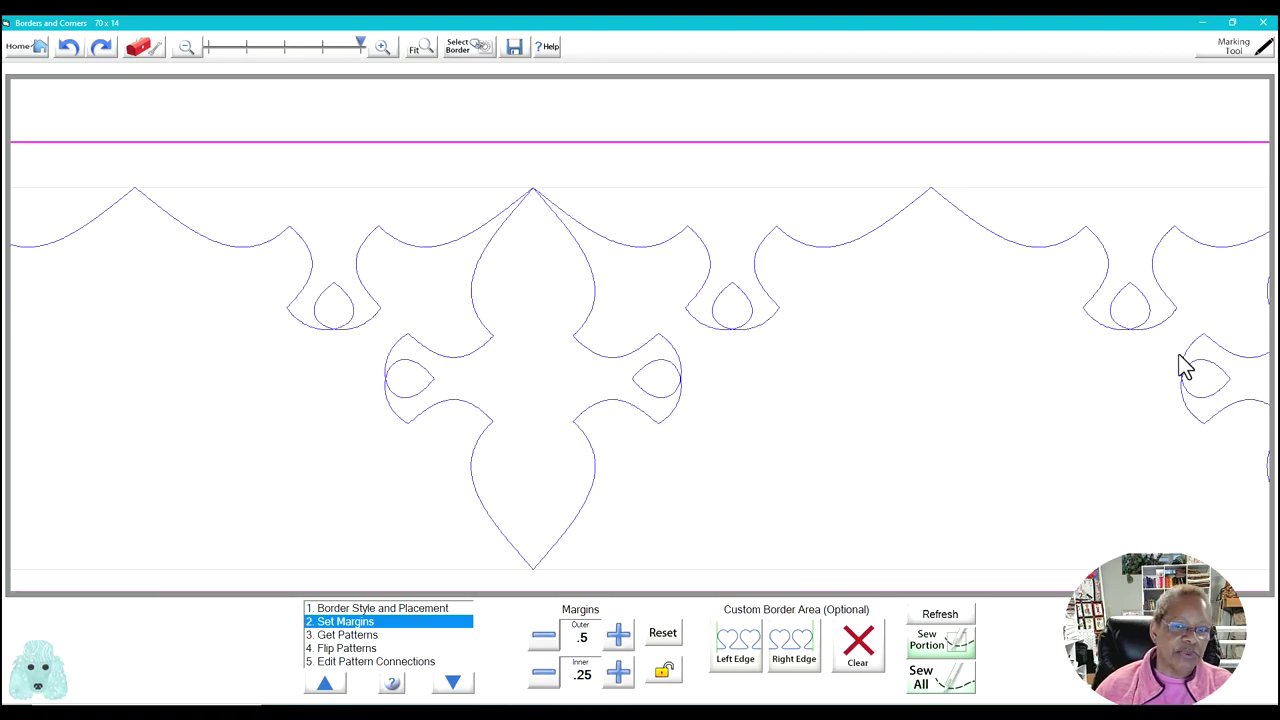
{"action": "left_click_drag", "start_coordinate": [1180, 363], "coordinate": [226, 371]}
{"action": "left_click_drag", "start_coordinate": [1168, 342], "coordinate": [257, 377]}
{"action": "left_click_drag", "start_coordinate": [1210, 352], "coordinate": [609, 366]}
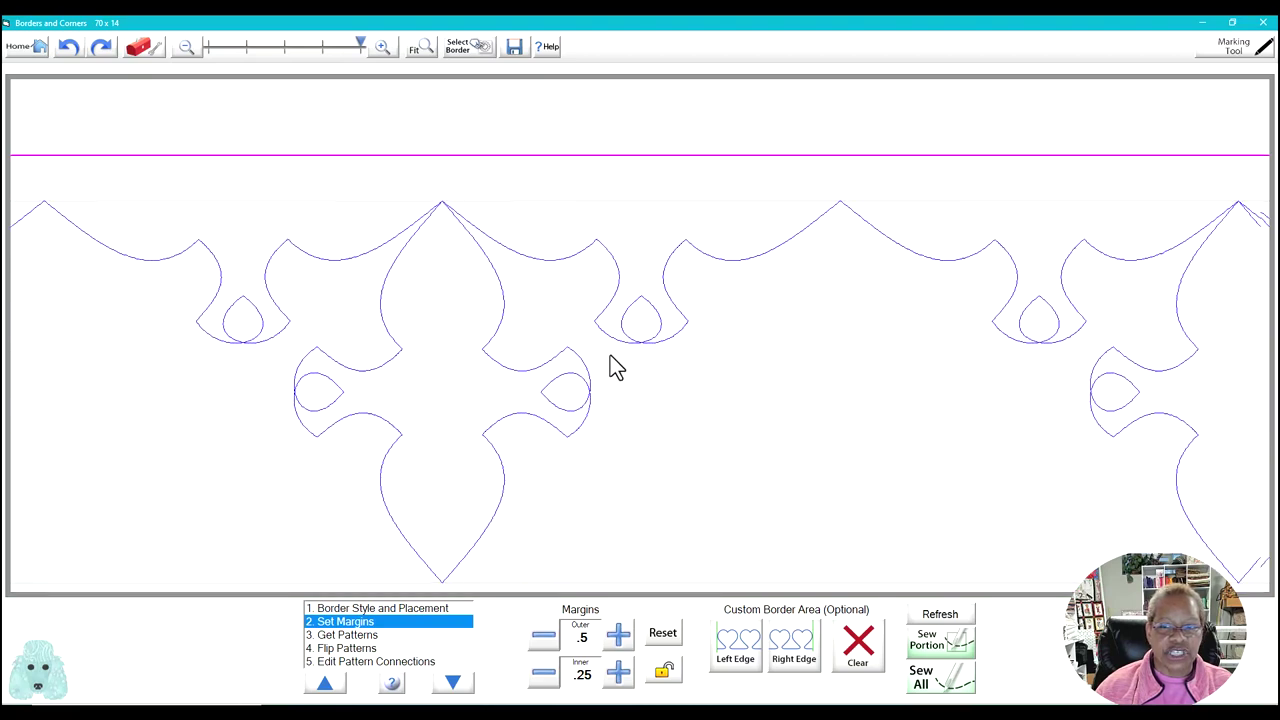
{"action": "left_click_drag", "start_coordinate": [1186, 334], "coordinate": [398, 334]}
{"action": "left_click_drag", "start_coordinate": [1146, 337], "coordinate": [746, 343]}
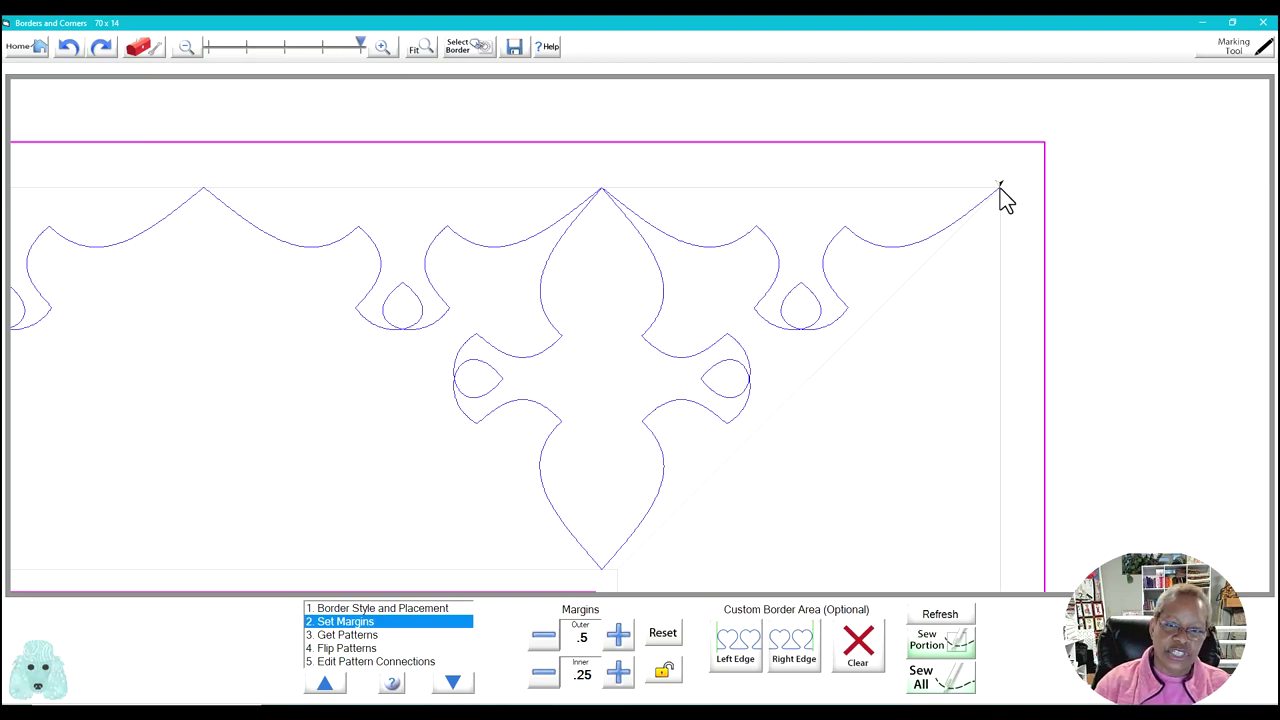
- Add a custom right edge at the top border's angled right corner, framing all seven fleur repeats
{"action": "left_click", "coordinate": [803, 662]}
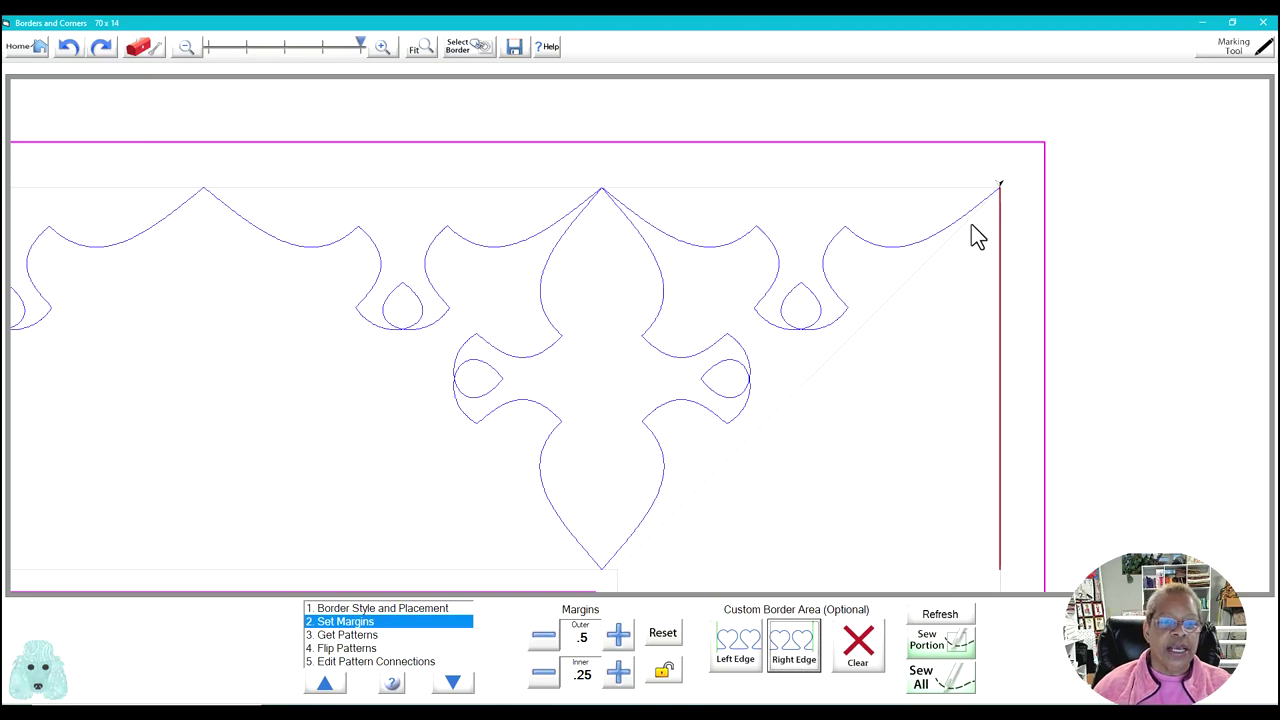
{"action": "left_click", "coordinate": [420, 53]}
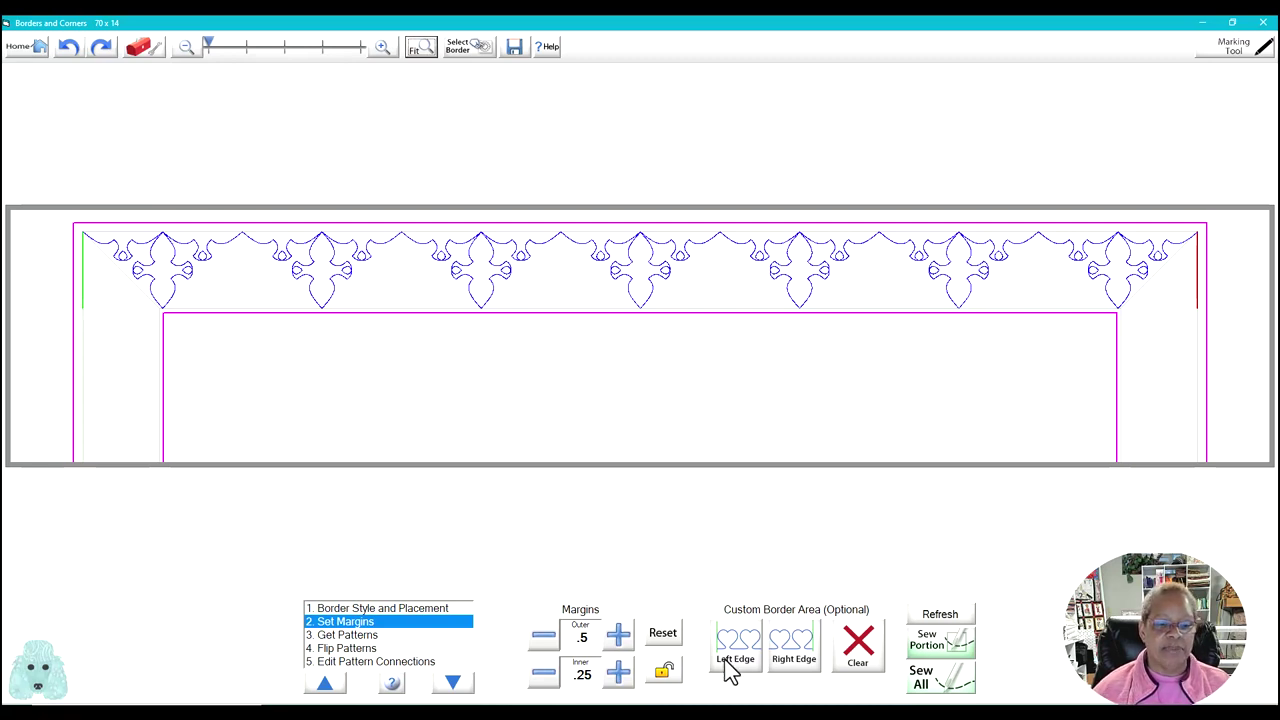
- Clear the custom left and right edges so the seven flipped fleur repeats run unbounded
{"action": "left_click", "coordinate": [859, 648]}
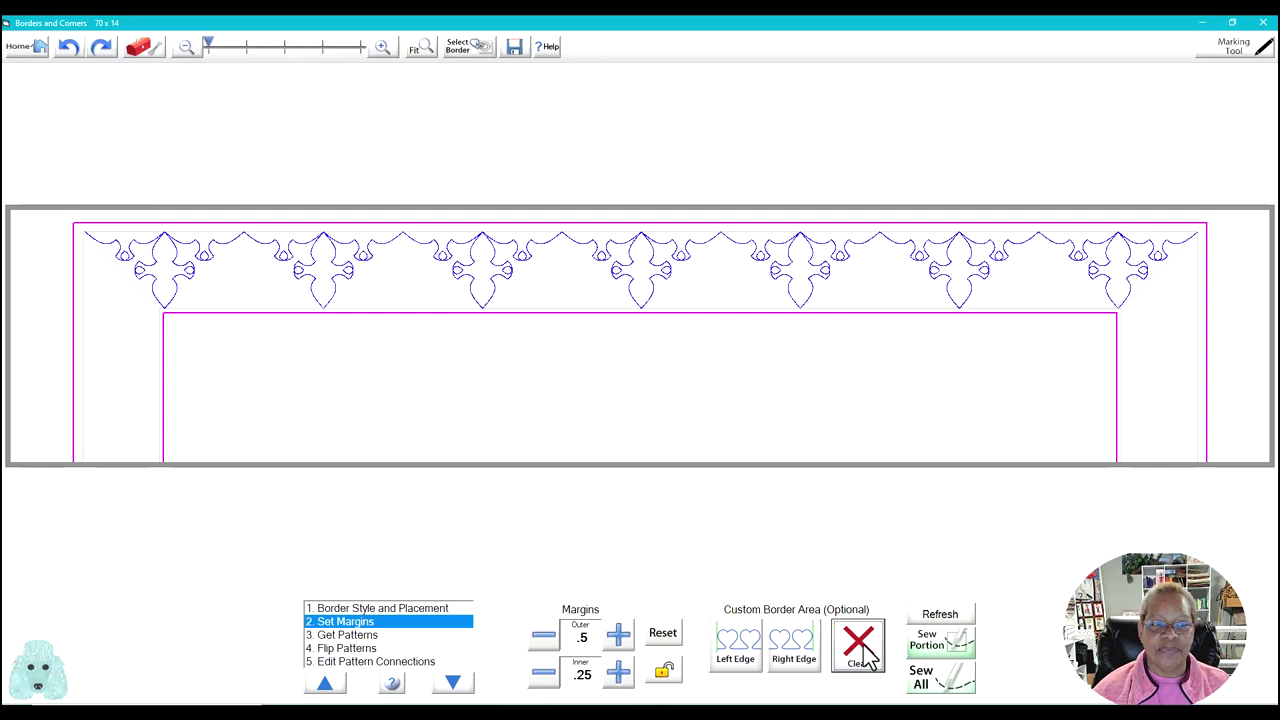